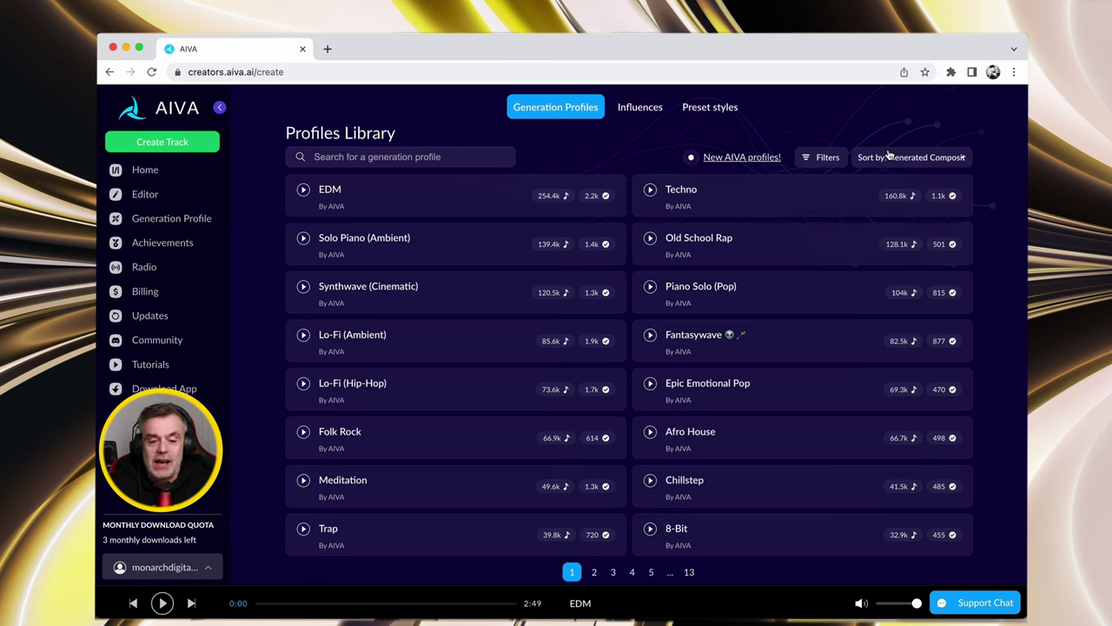
- Preview the EDM, Techno, Solo Piano (Ambient) and Lo-Fi (Ambient) style profiles
left_click(304, 190)
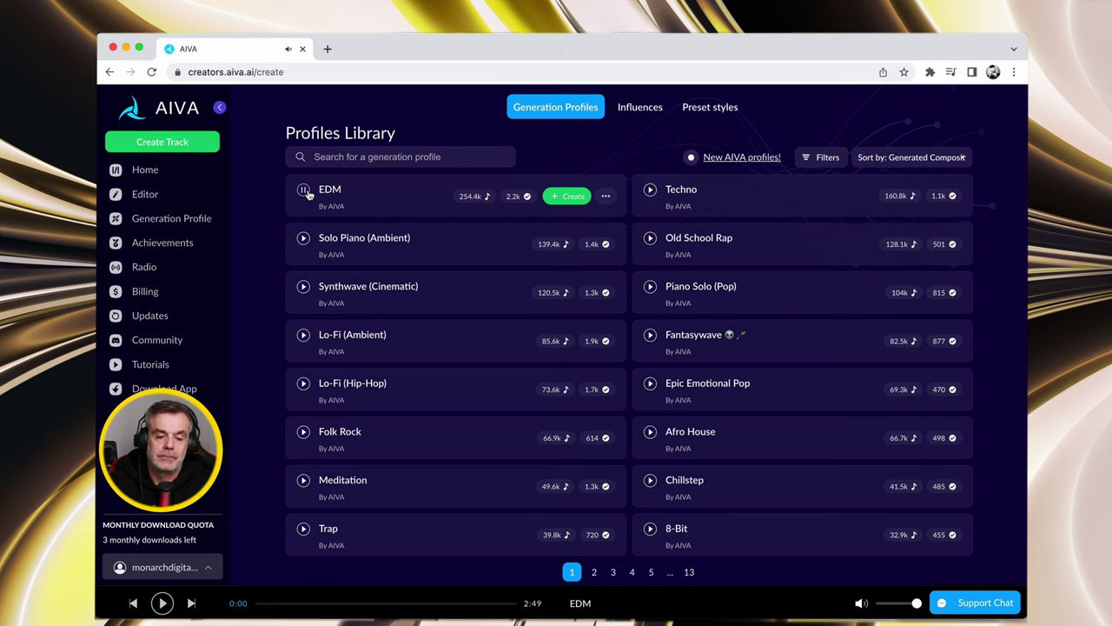
left_click(650, 191)
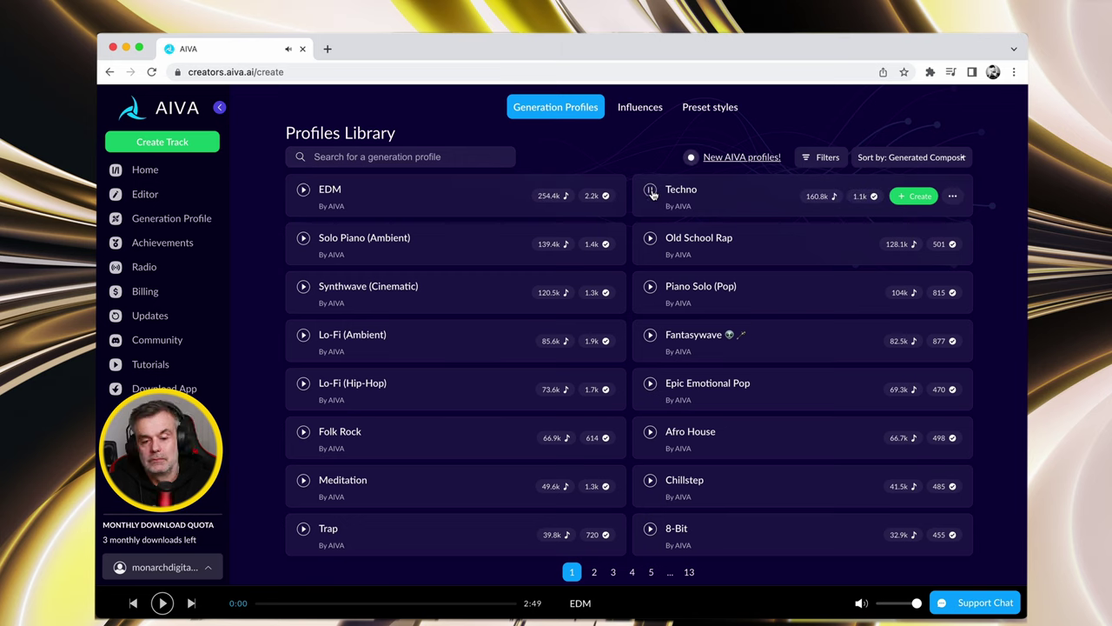
left_click(304, 240)
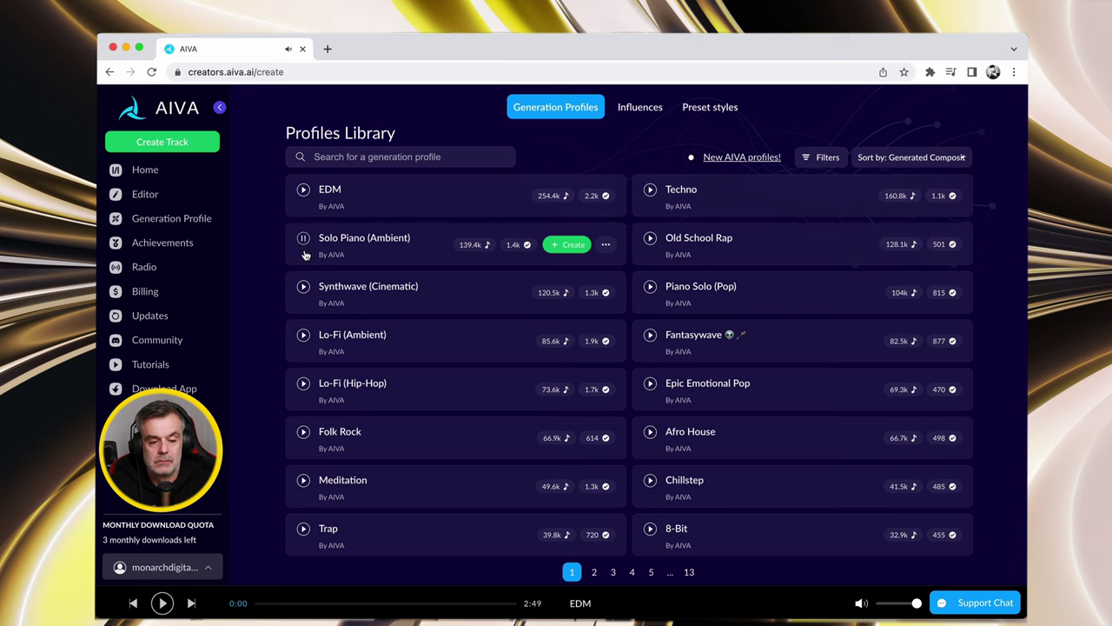
left_click(304, 338)
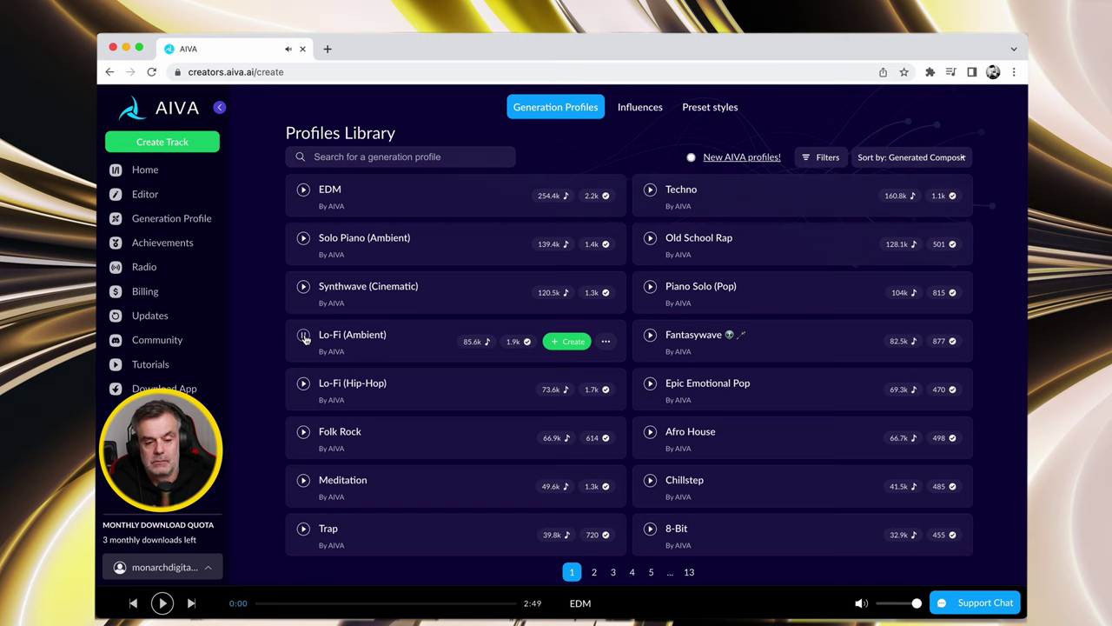
left_click(304, 338)
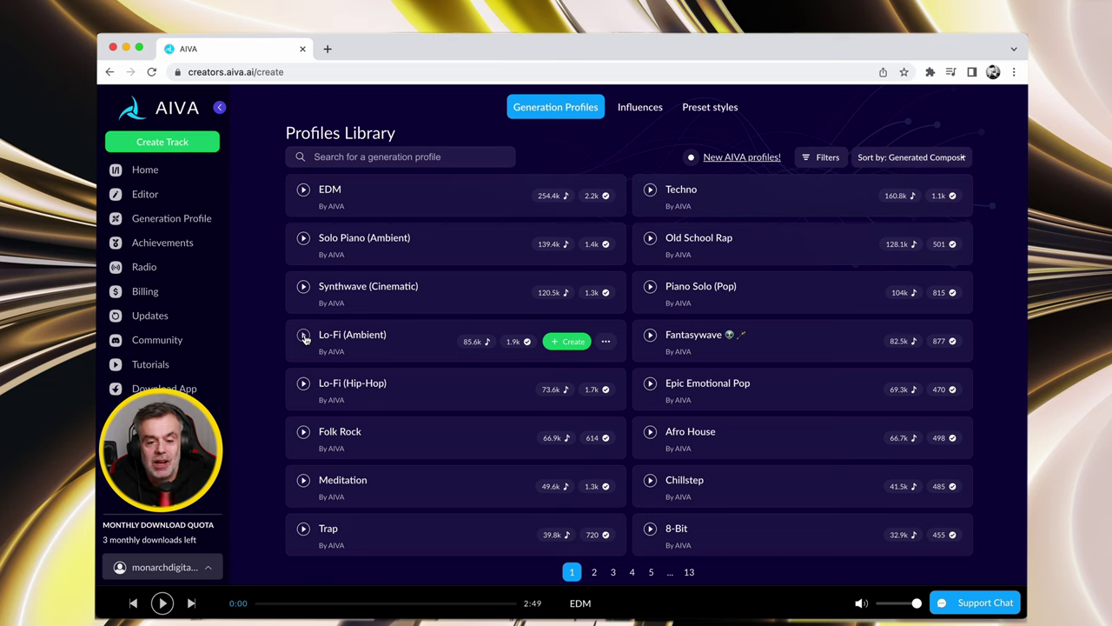
- Create a Techno track in C minor with a 0'30 - 1'00 duration
mouse_move(742, 210)
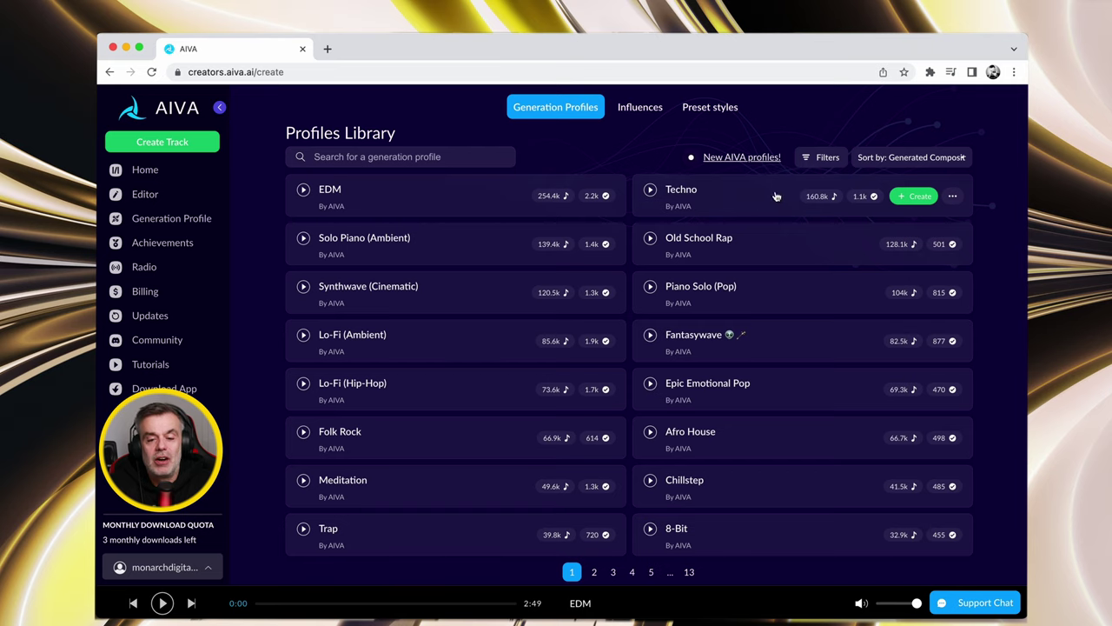
left_click(912, 197)
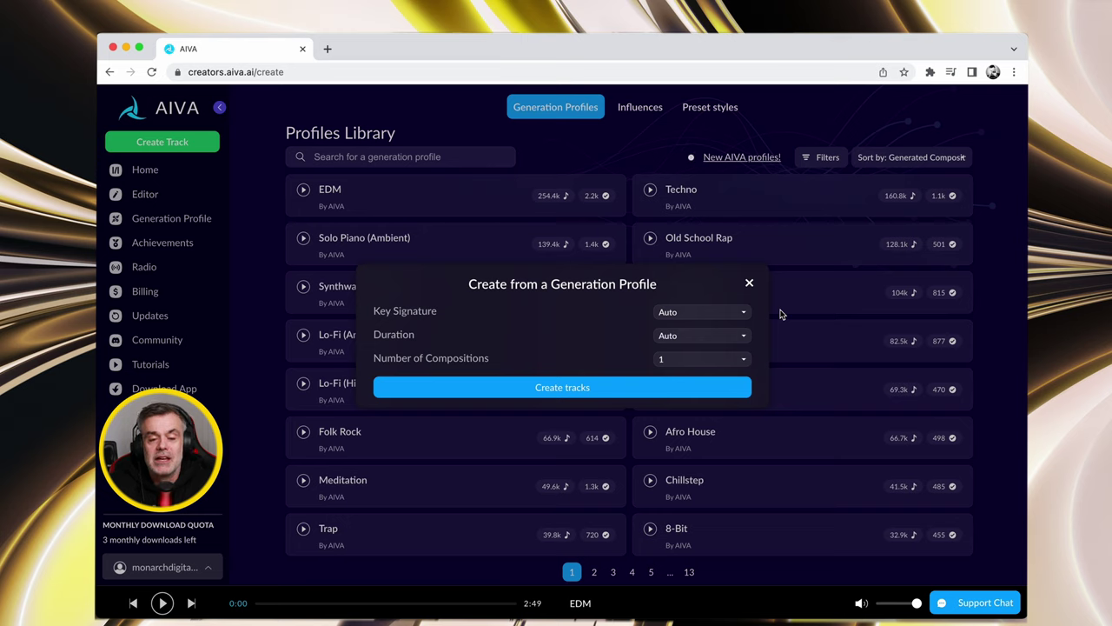
left_click(708, 312)
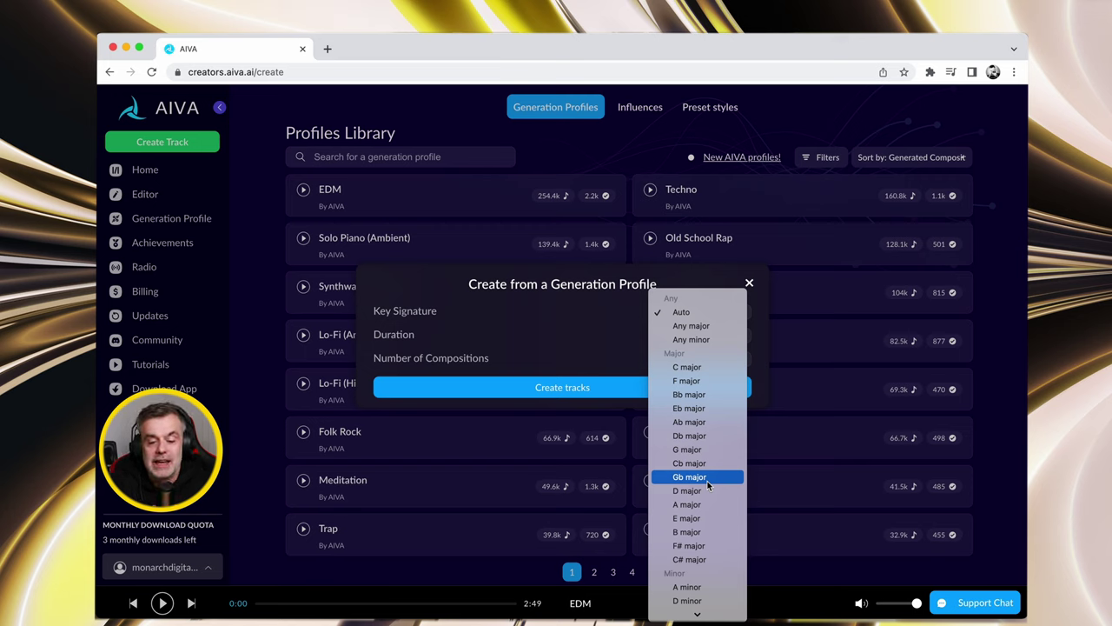
scroll(708, 486, "down", 5)
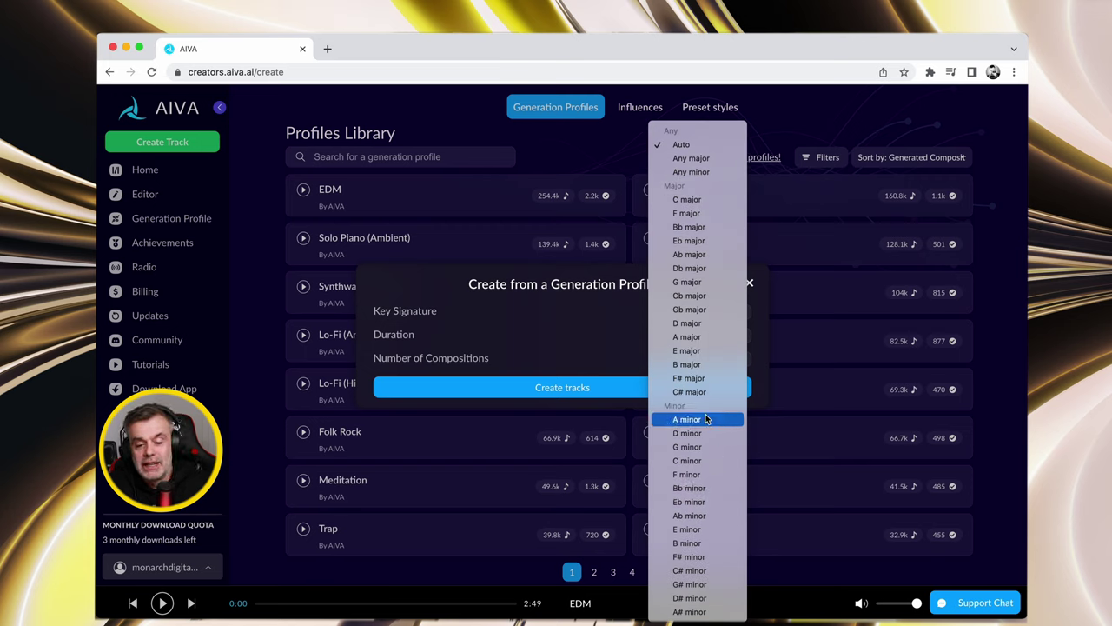
left_click(705, 468)
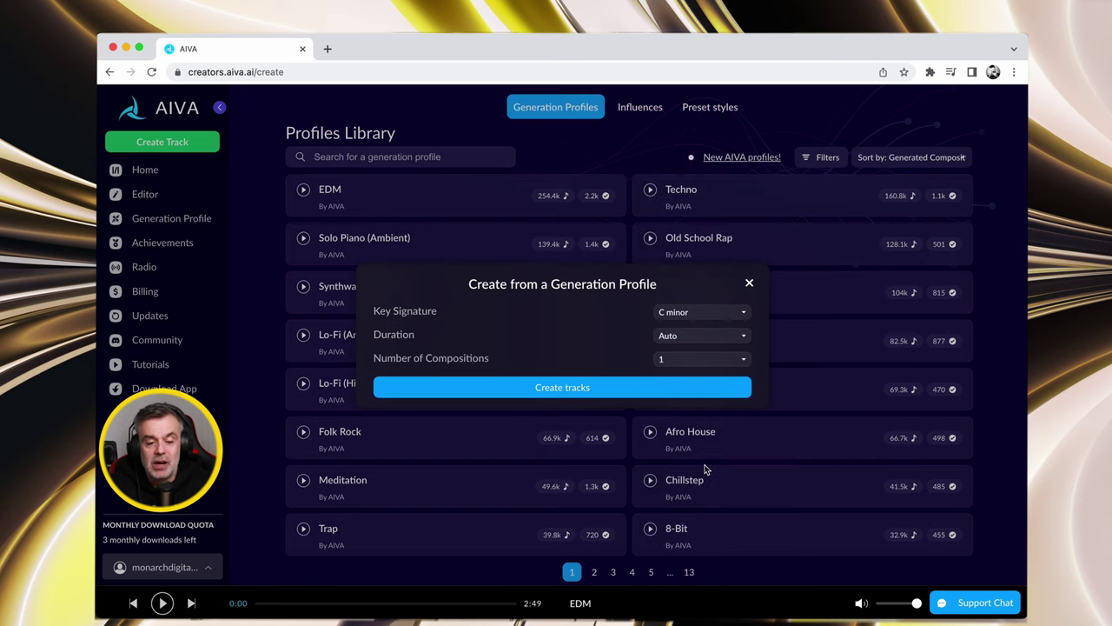
left_click(712, 334)
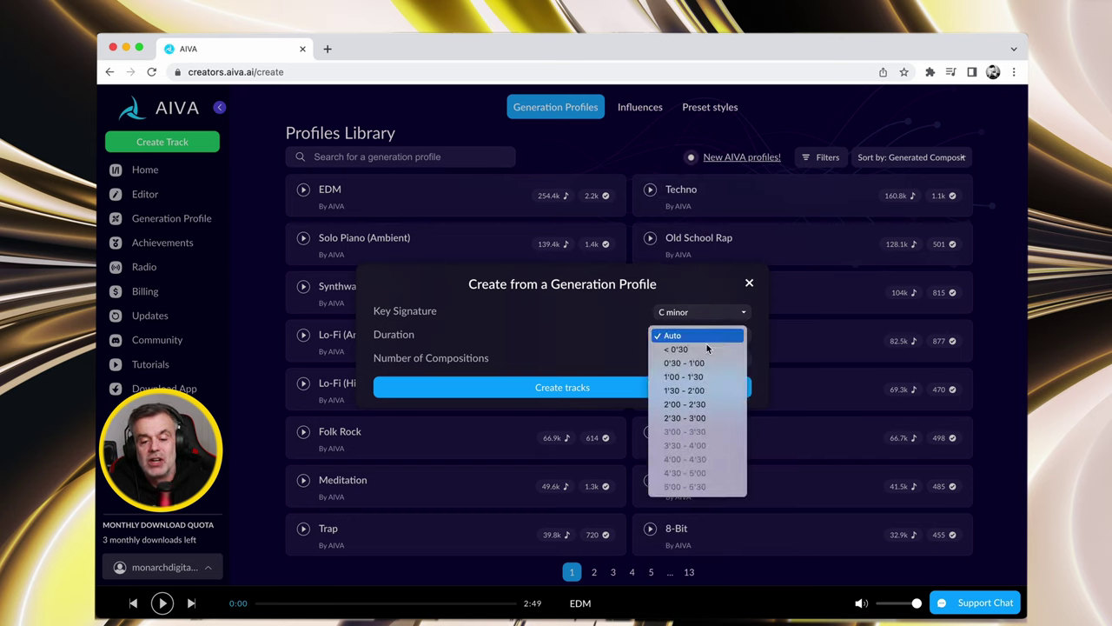
left_click(666, 364)
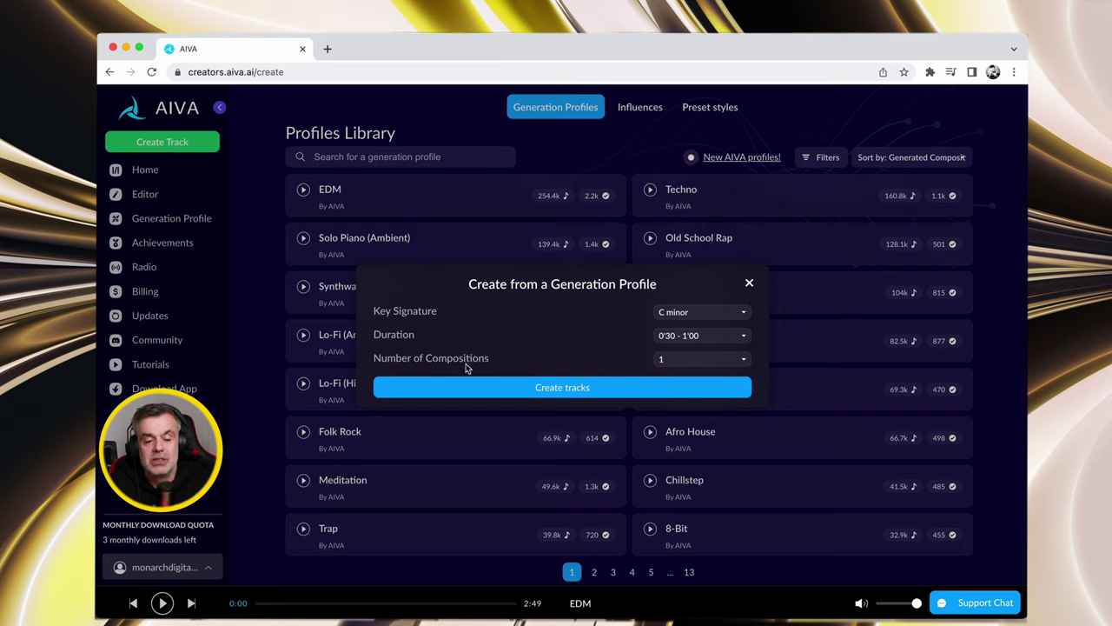
left_click(581, 389)
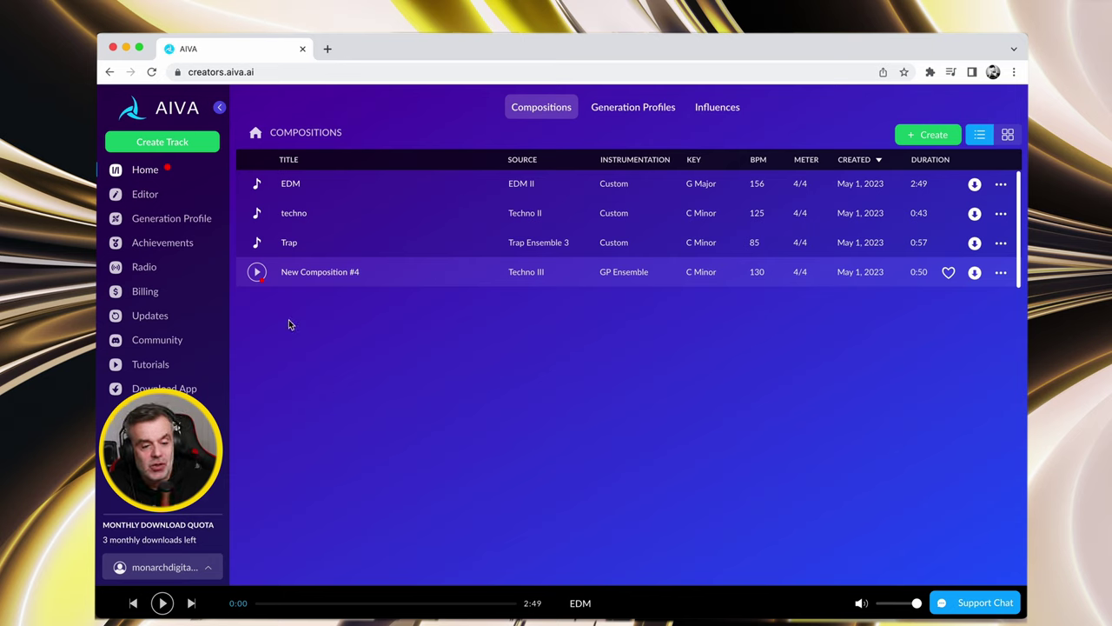
- Play New Composition #4 and pause it at 0:26 of 0:50
left_click(258, 273)
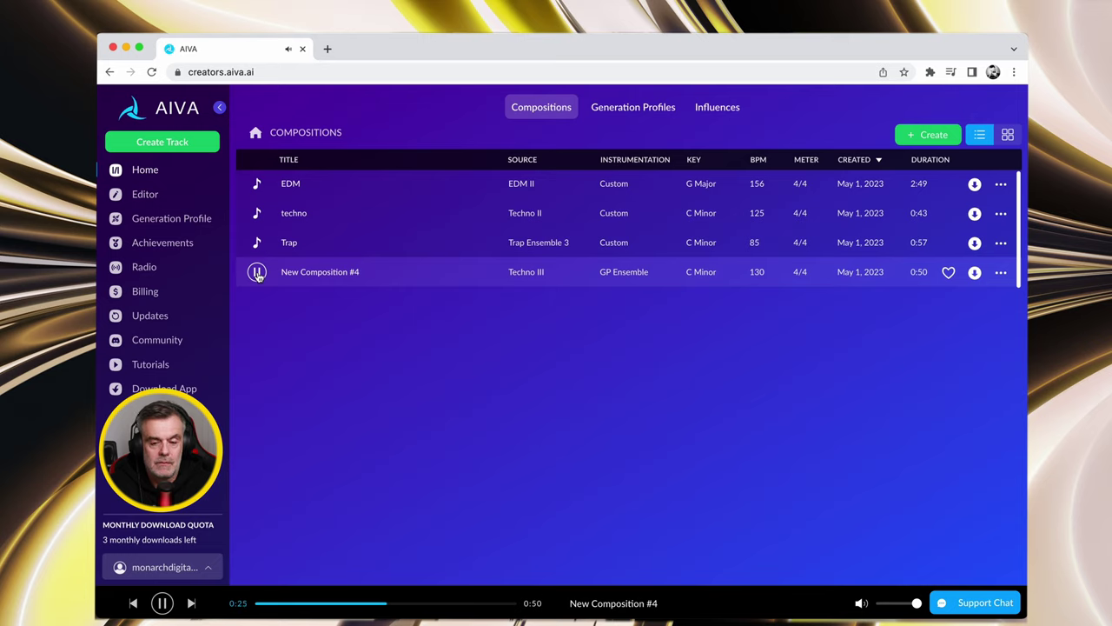
left_click(257, 273)
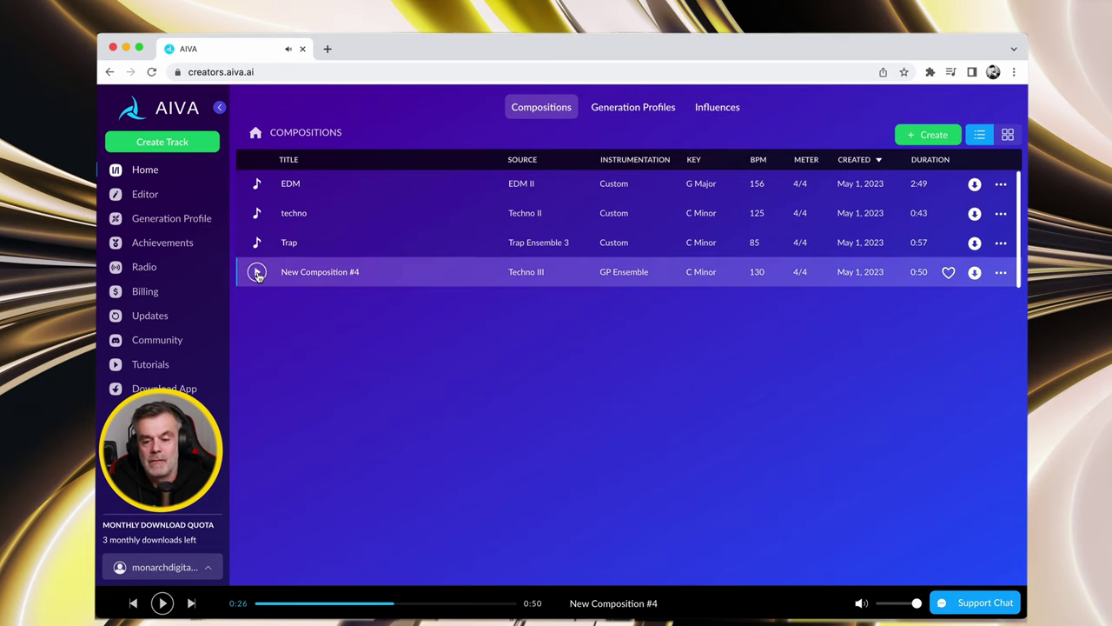
left_click(975, 273)
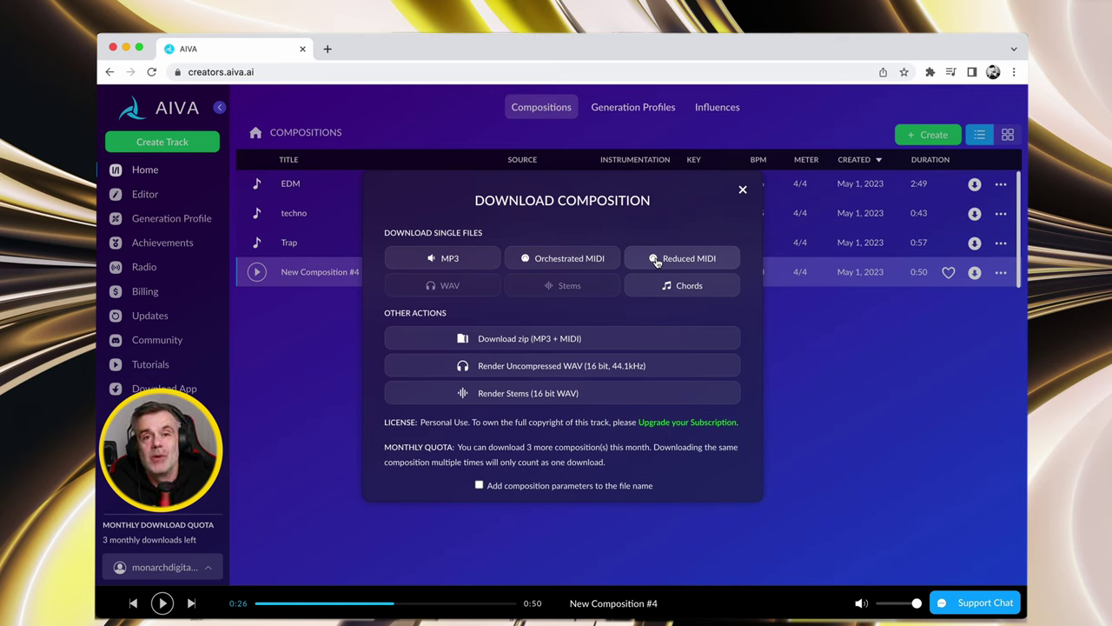
left_click(743, 190)
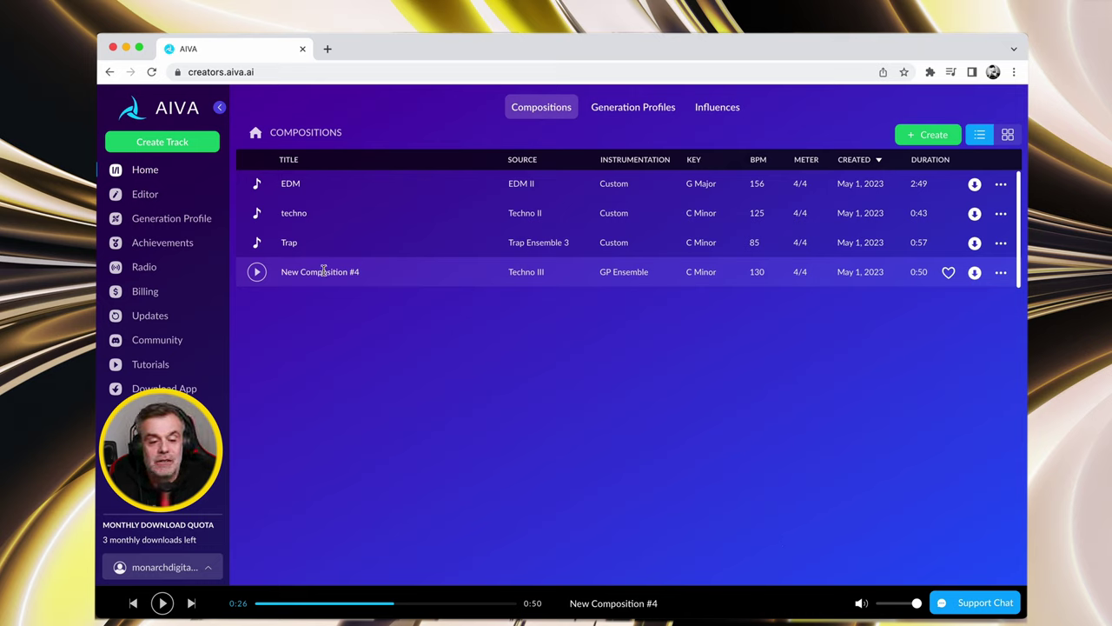
left_click(1001, 272)
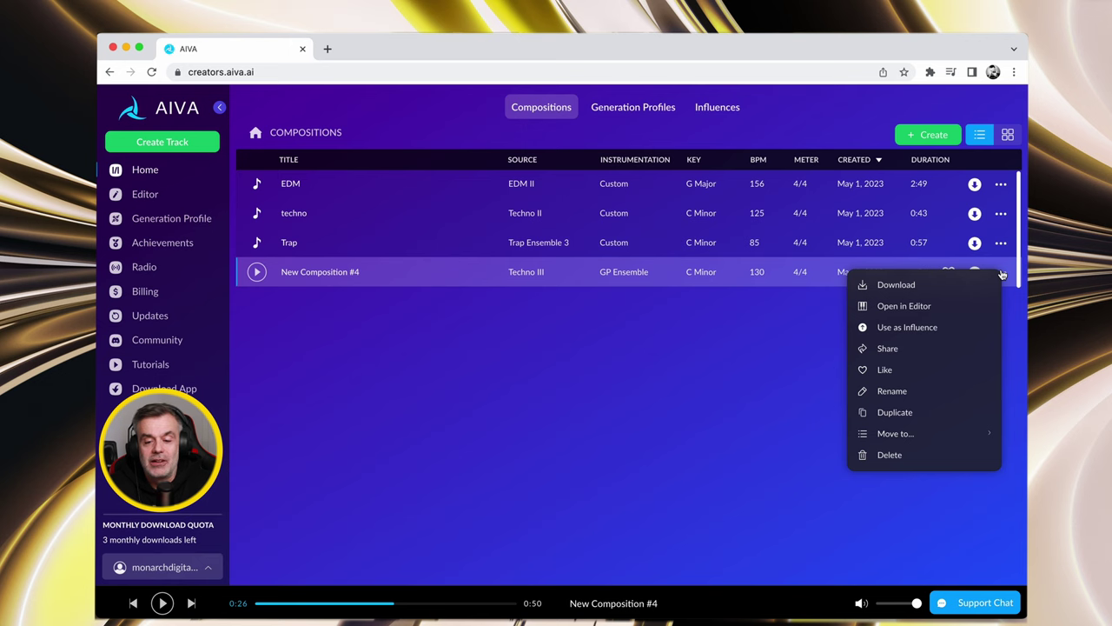
- Open New Composition #4 in the editor and give the Chords track the Arp 09 Staccato patch
left_click(903, 306)
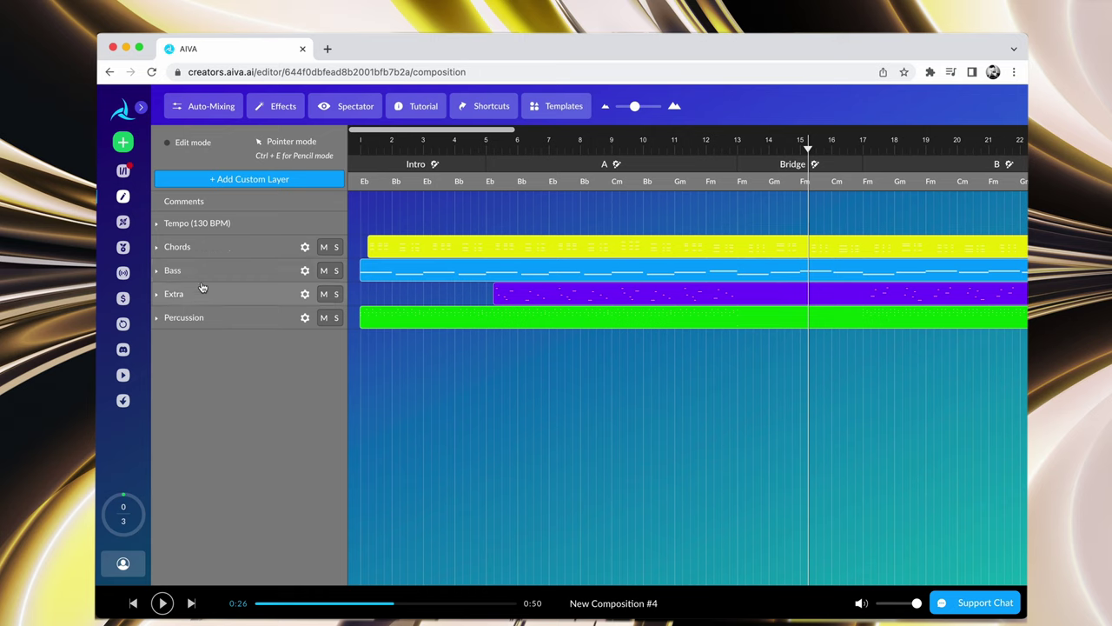
left_click(158, 250)
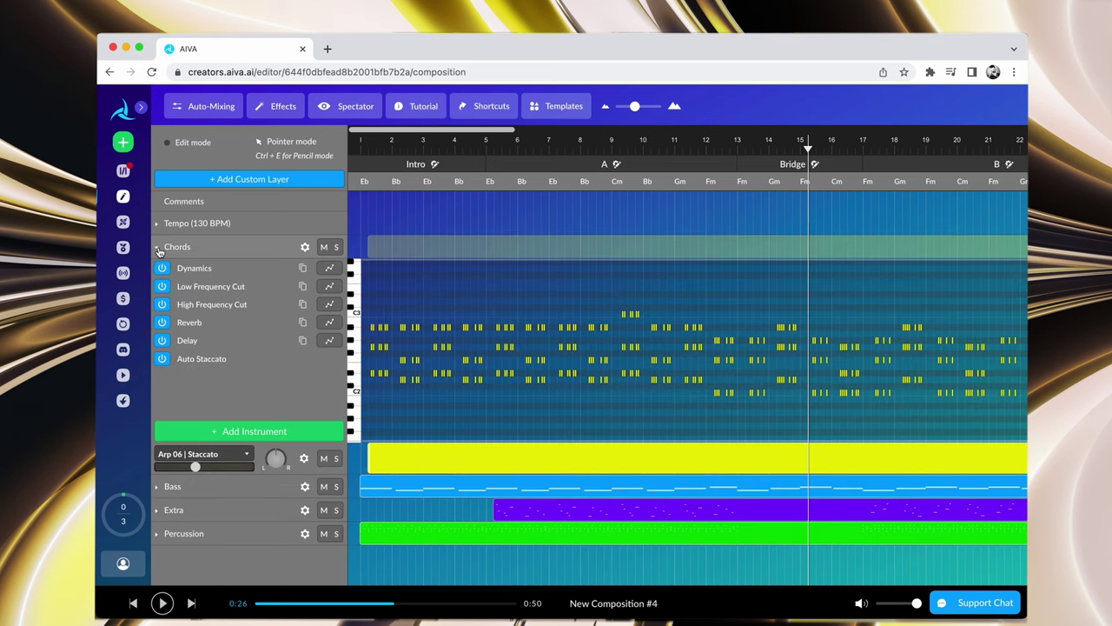
left_click(248, 456)
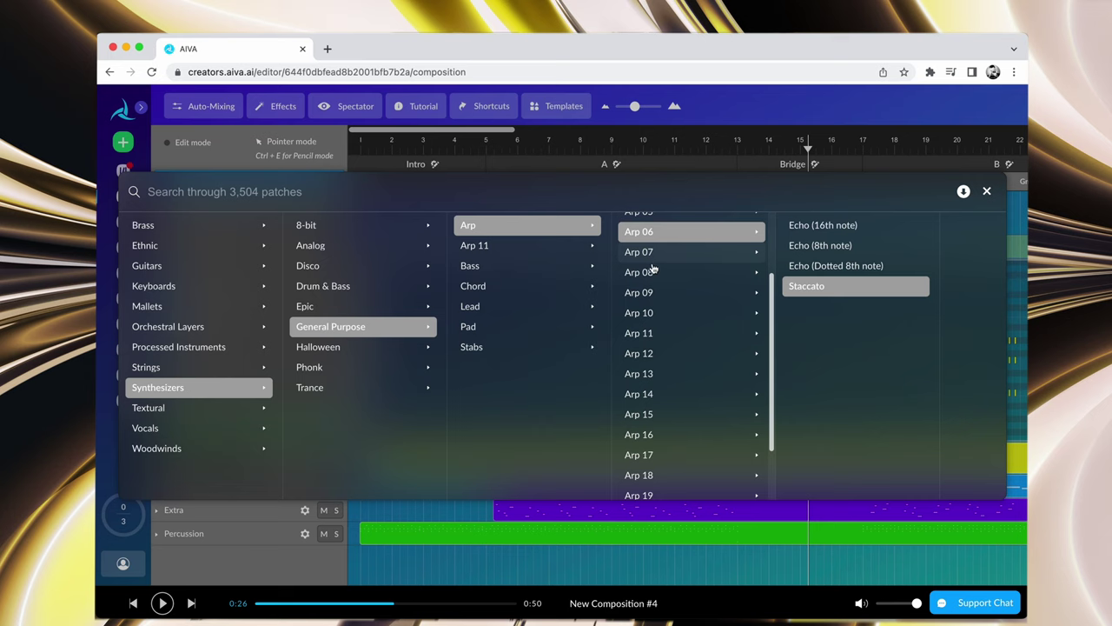
mouse_move(647, 296)
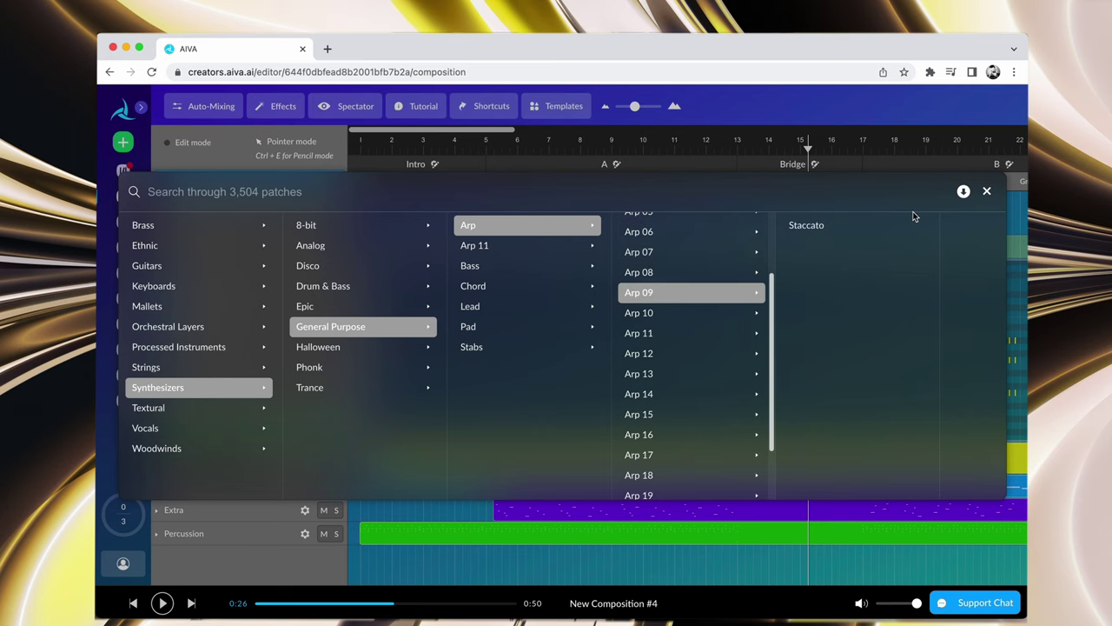
left_click(821, 225)
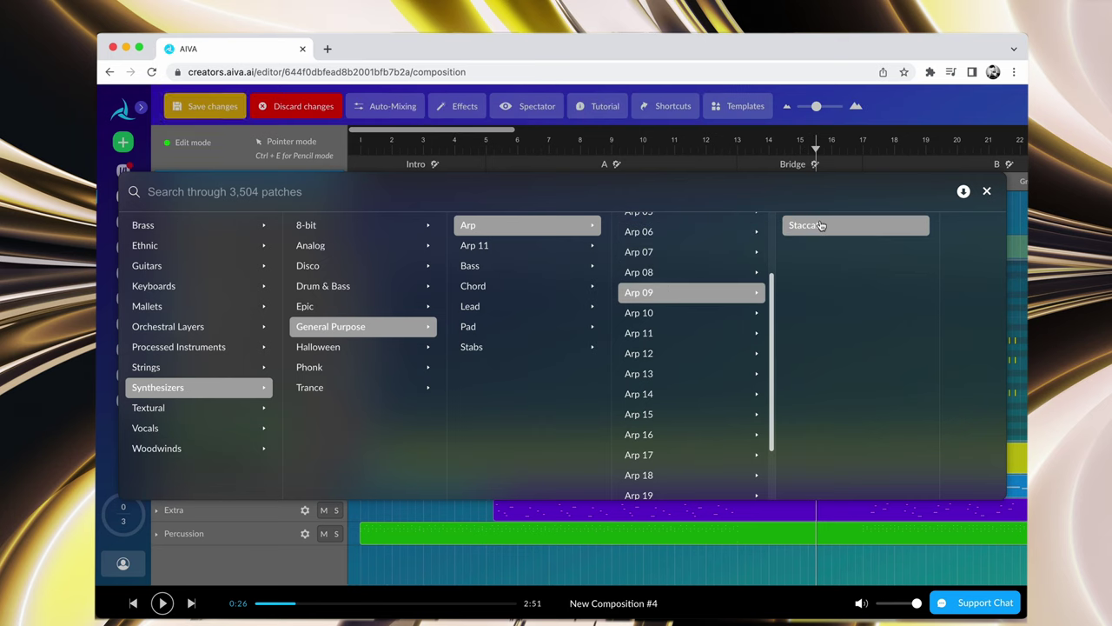
left_click(987, 192)
- Switch the Extra track's instrument to Bass 41 Sidechained Sustain
left_click(186, 294)
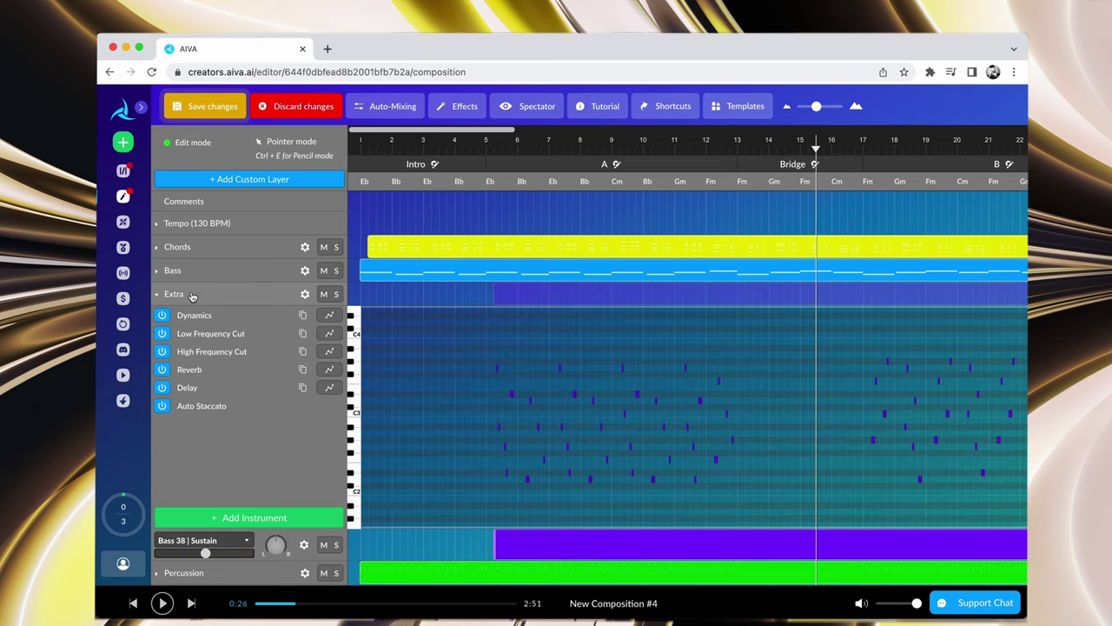
left_click(246, 540)
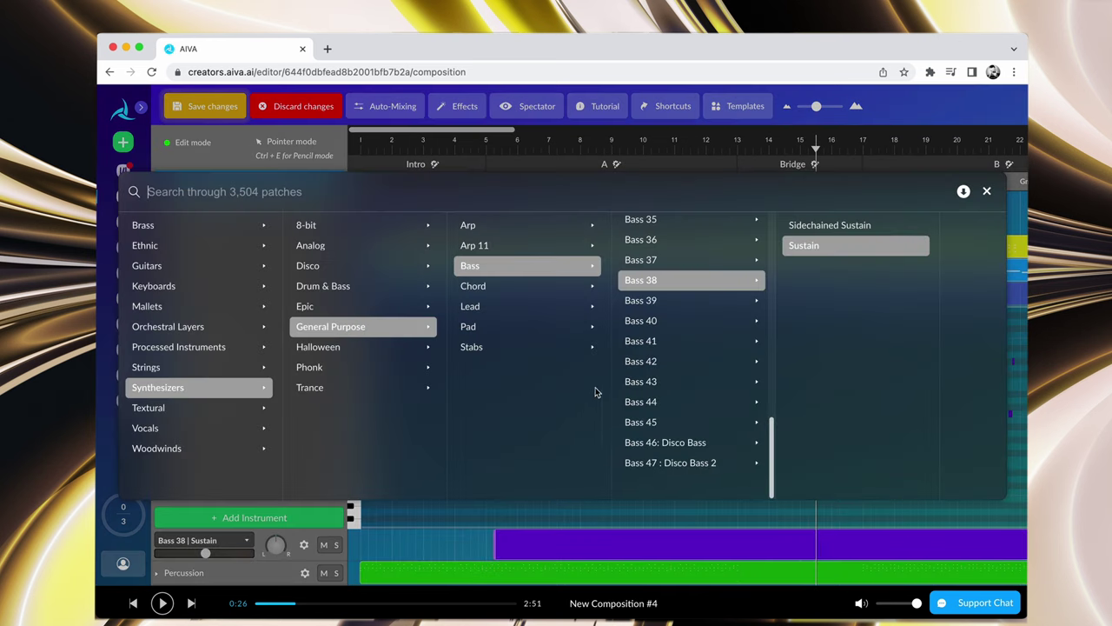
mouse_move(637, 348)
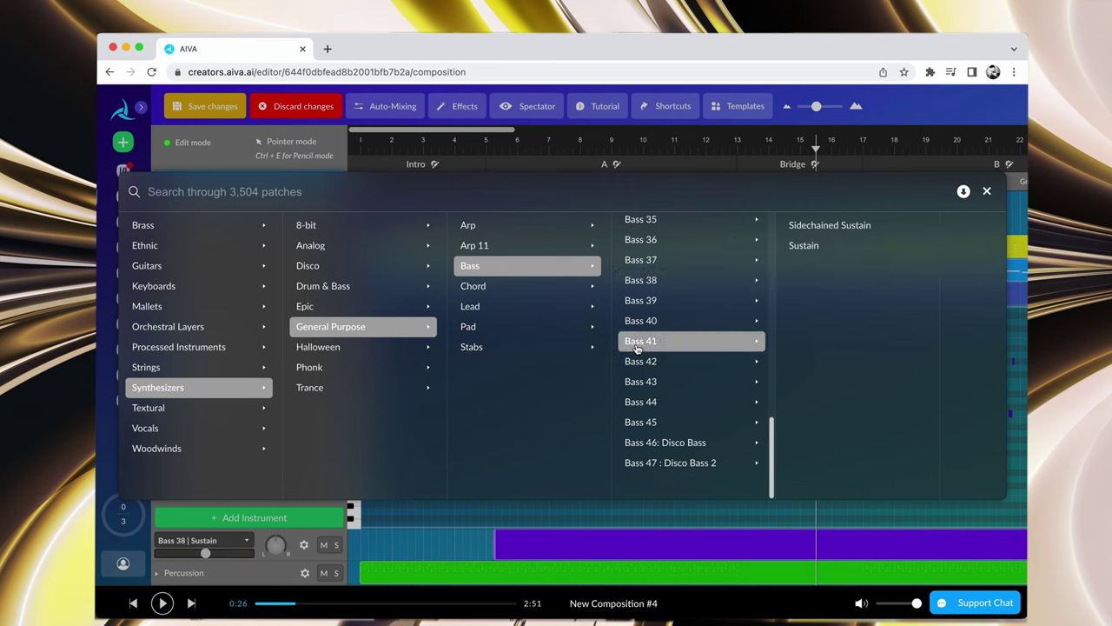
left_click(817, 229)
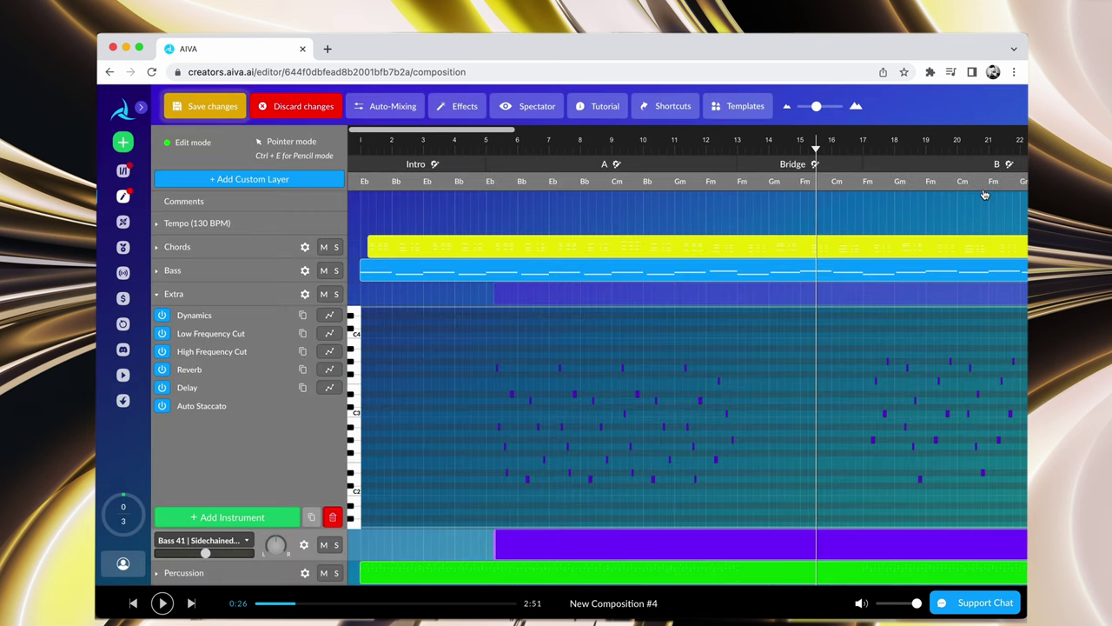
left_click(986, 191)
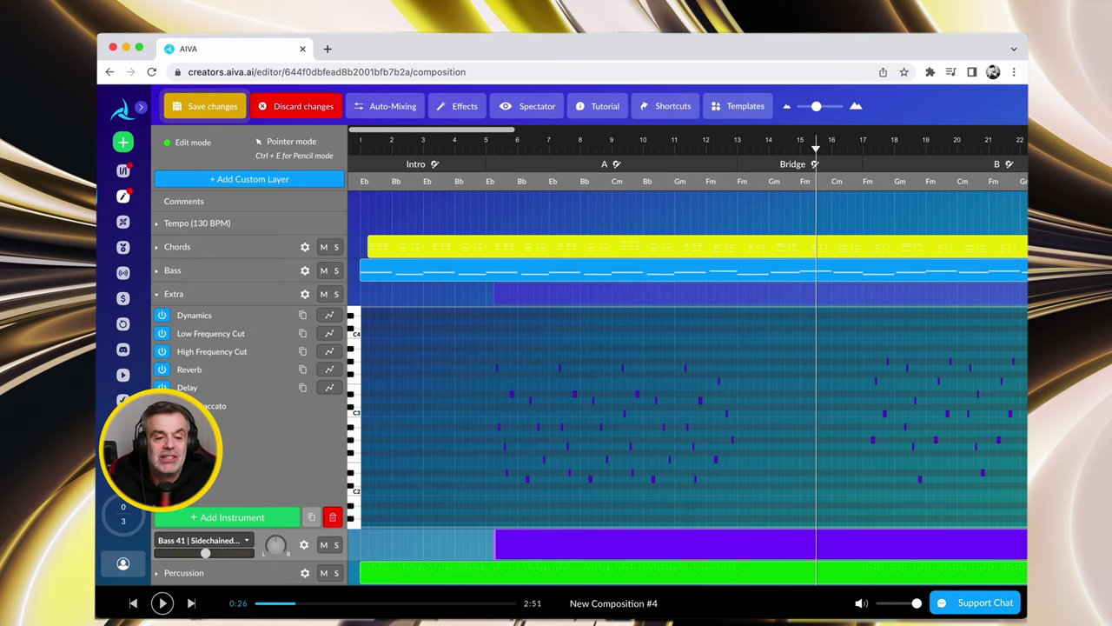
- Save the instrument changes with Normalise as the mixing option
left_click(213, 107)
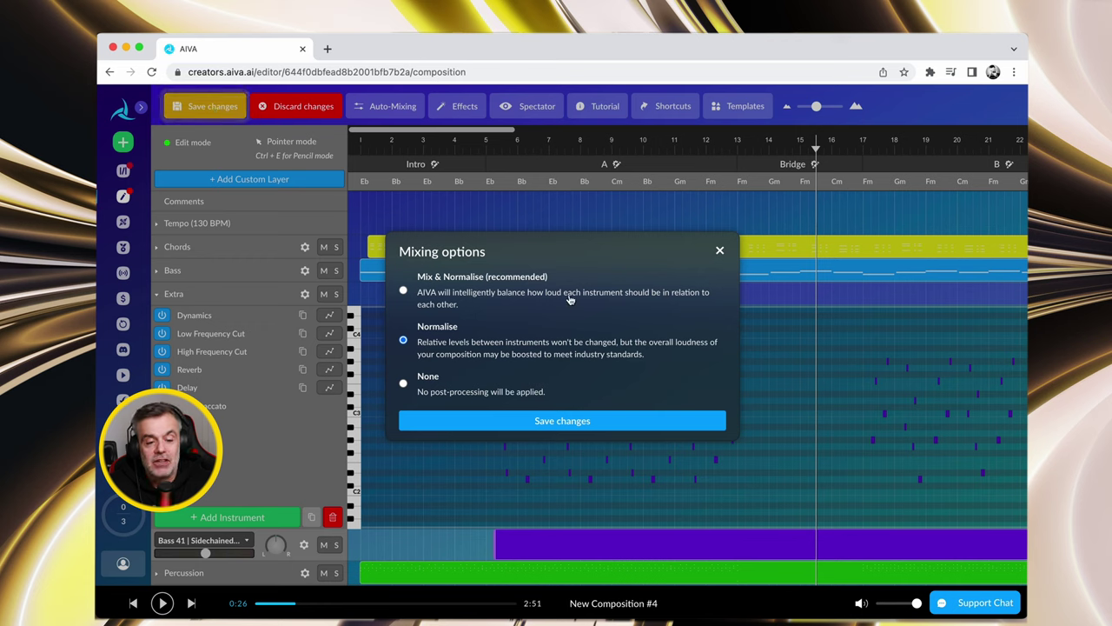
left_click(573, 426)
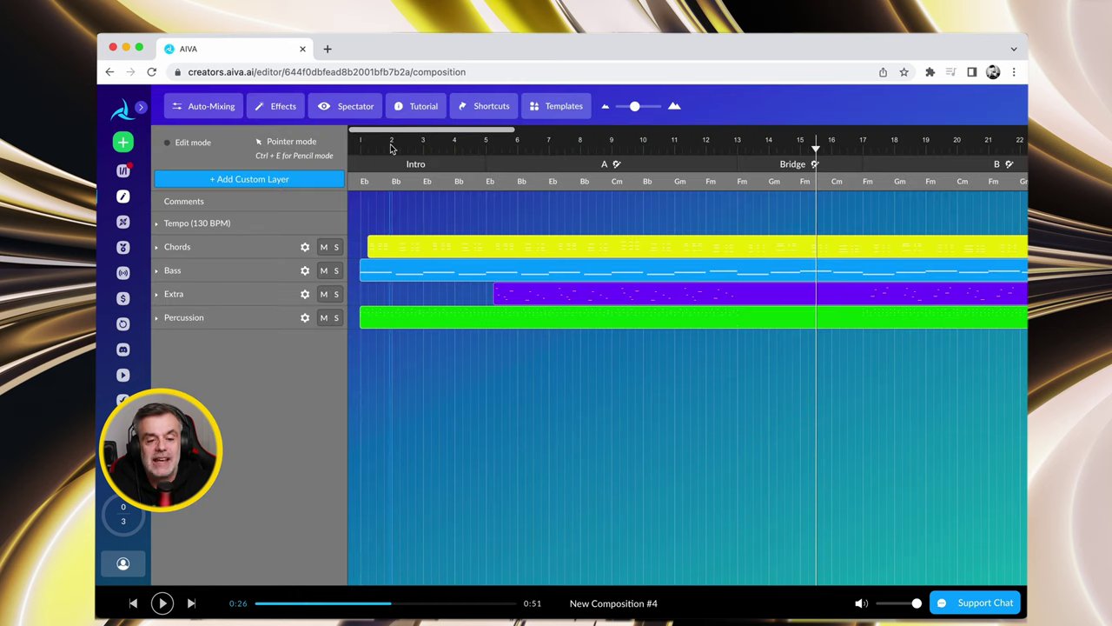
- Play the composition from around bar 4 and stop it near bar 16
left_click(449, 144)
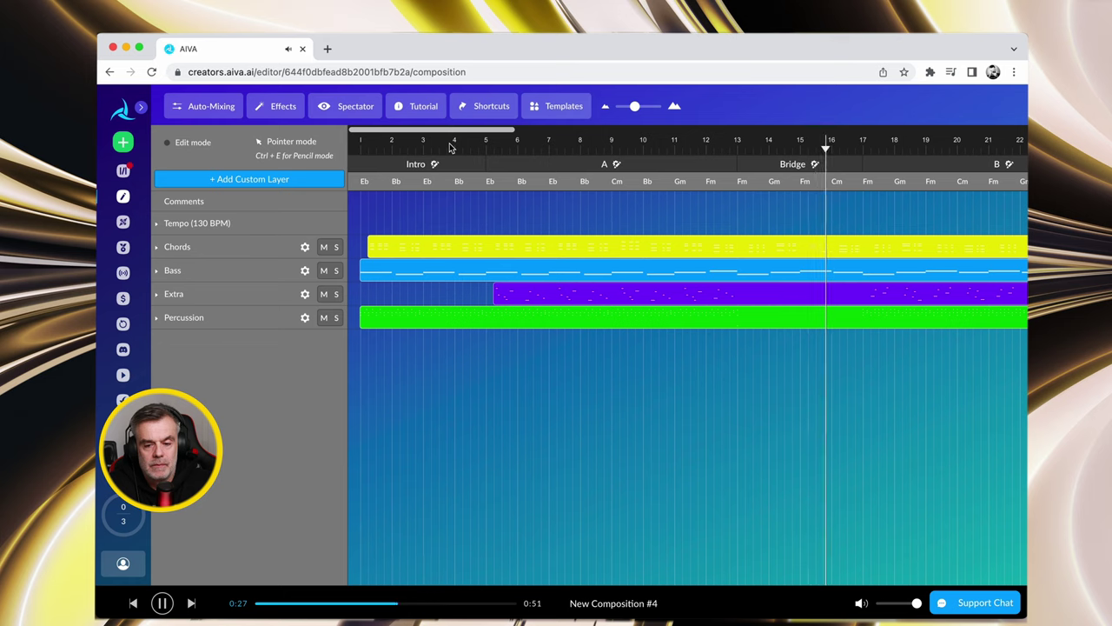
key("space")
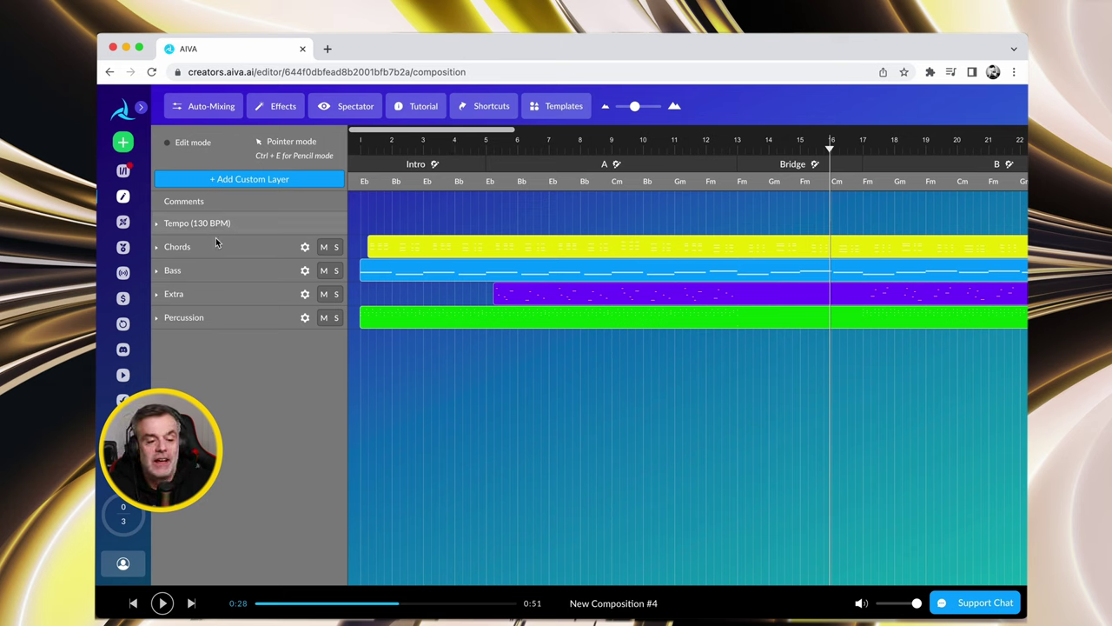
- View the Percussion drum grid, return to Compositions, then go to Influences
left_click(160, 319)
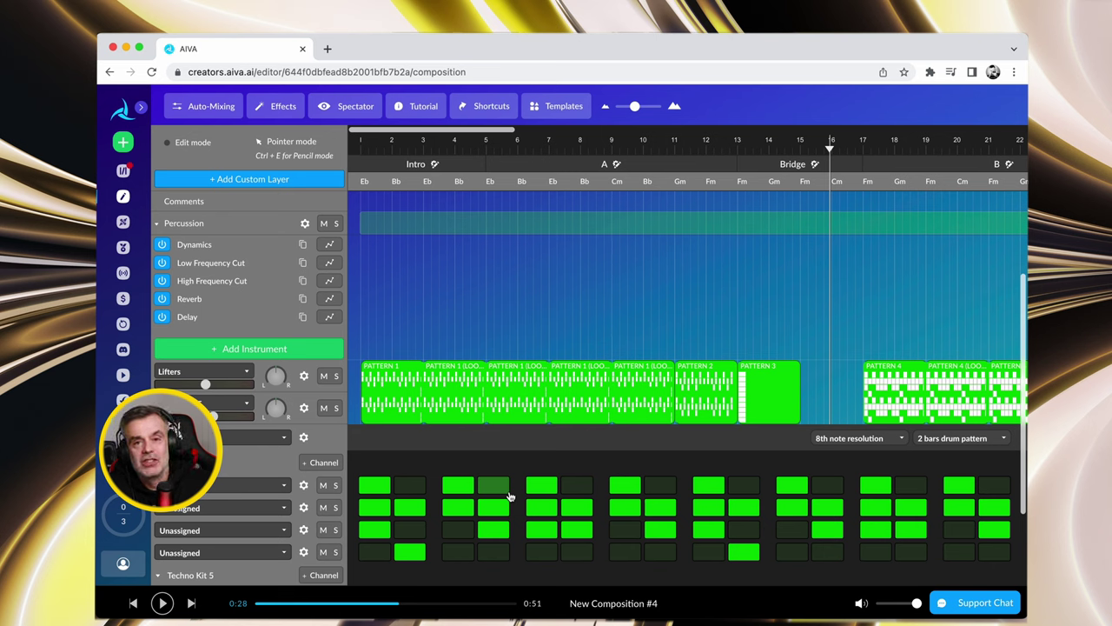
left_click(126, 110)
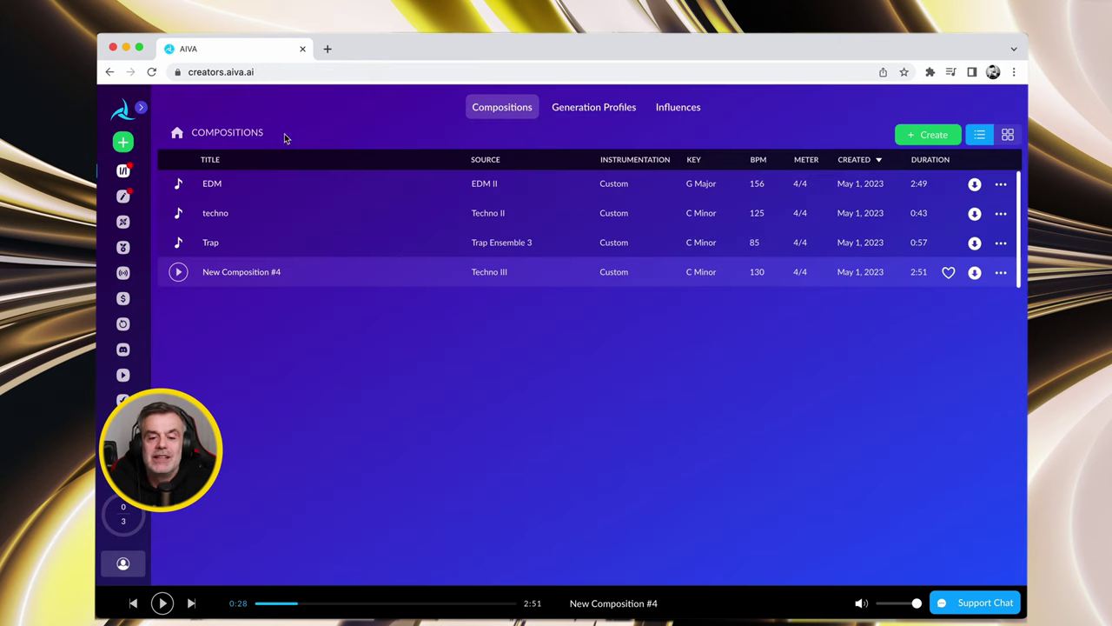
left_click(682, 110)
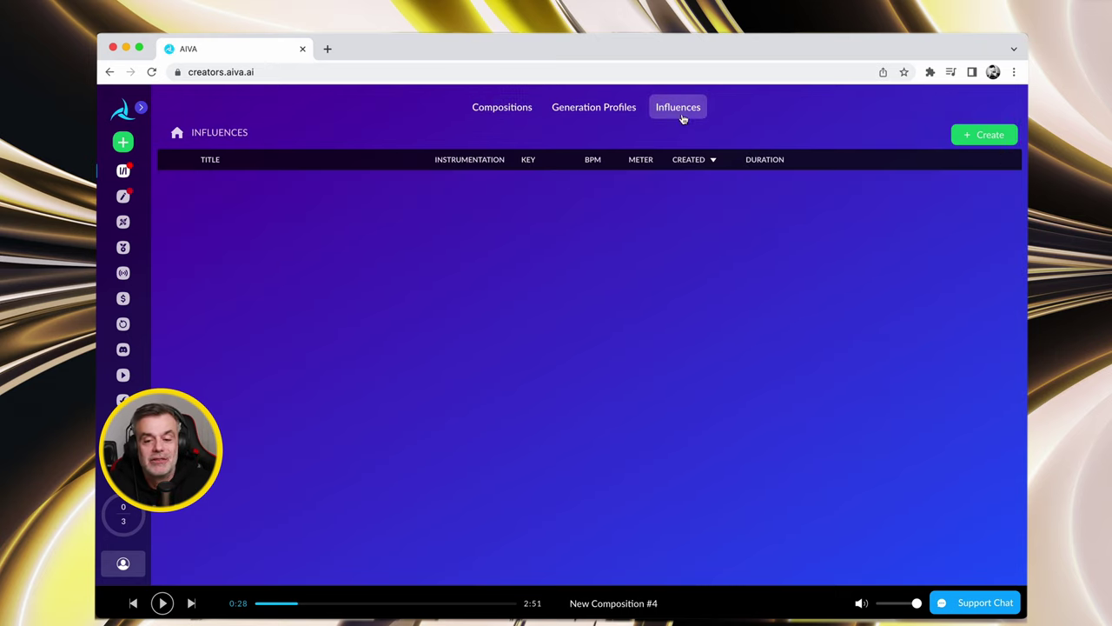
- Choose Influence from the Create menu to start a new influence
left_click(1001, 137)
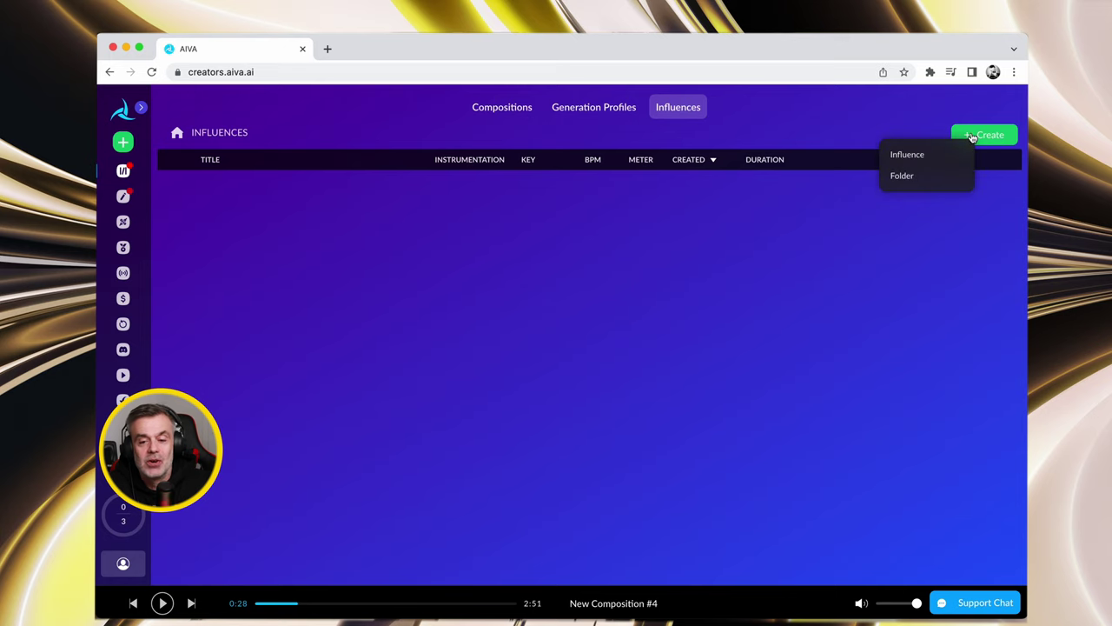
left_click(921, 156)
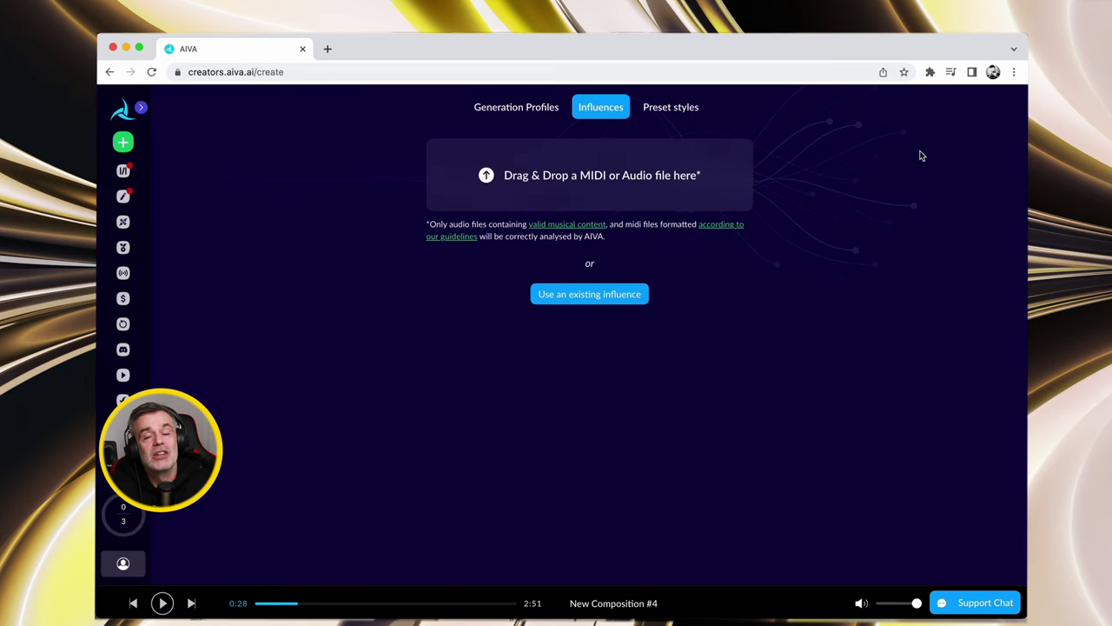